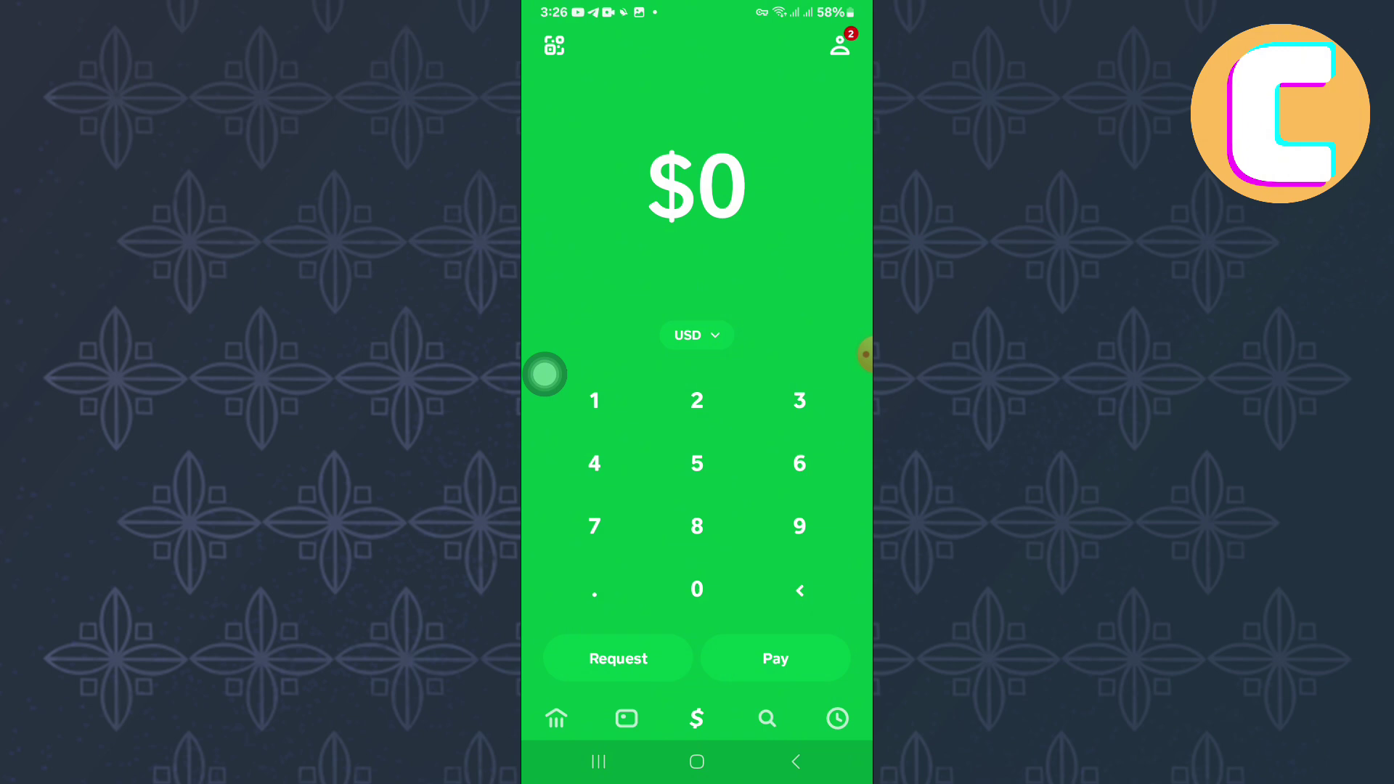
- Show the Money overview down to the Auto reload and Direct deposit options
left_click(556, 722)
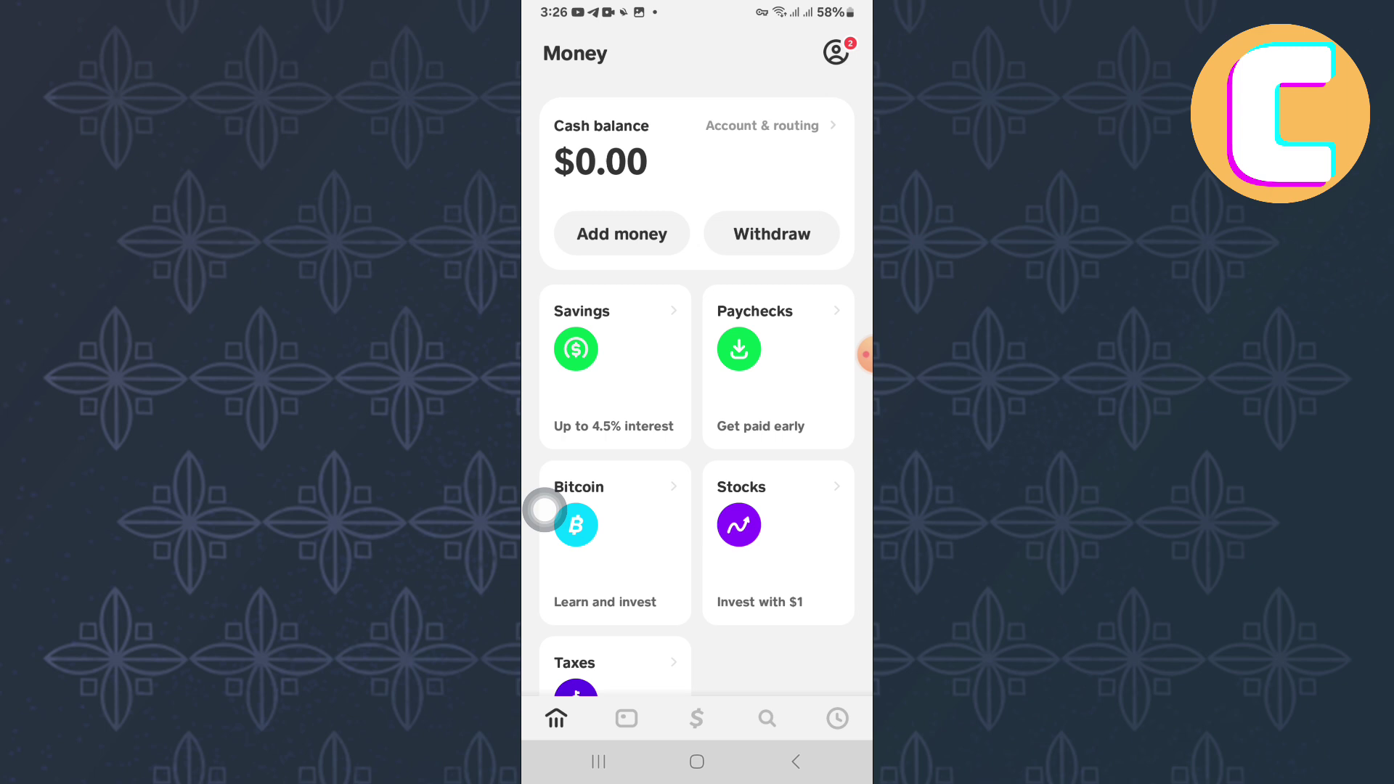
scroll(698, 437, "down", 3)
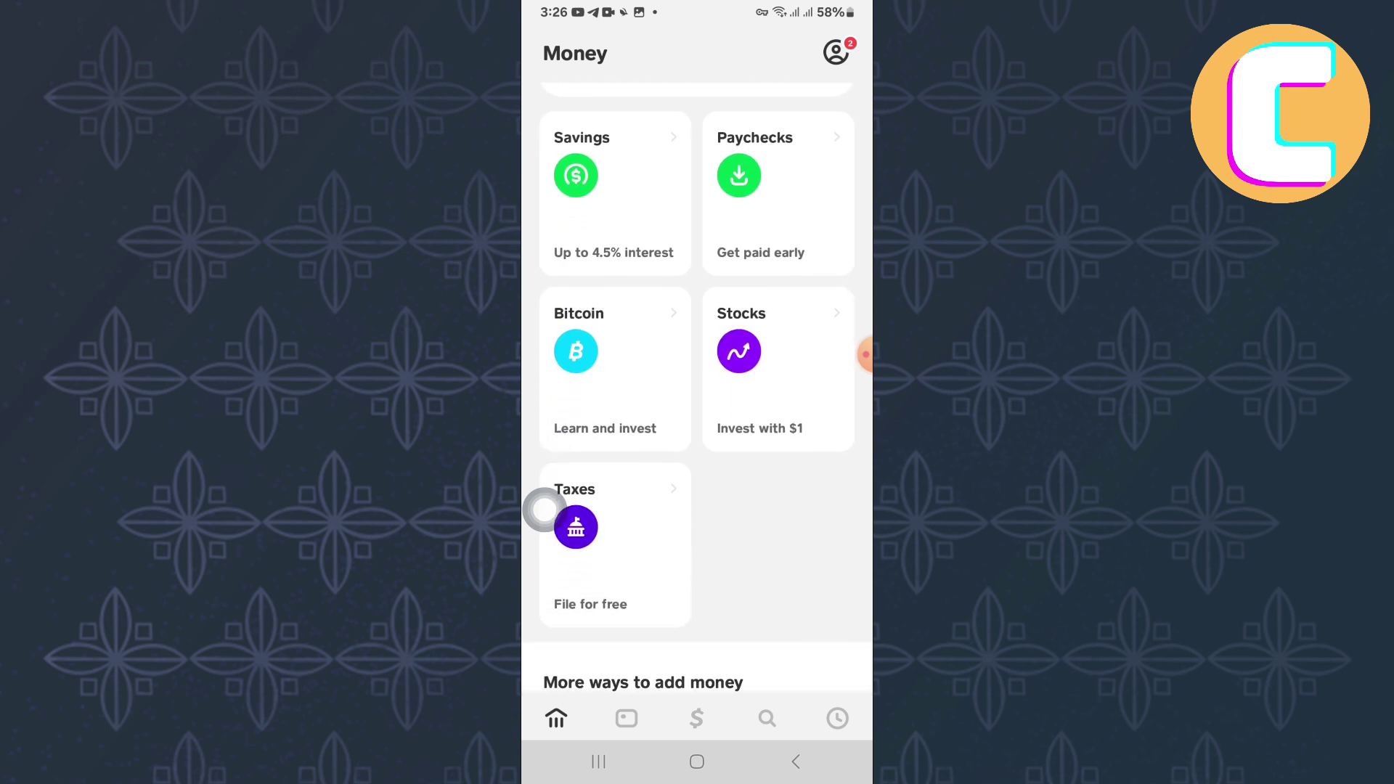
scroll(545, 509, "down", 2)
scroll(545, 509, "down", 1)
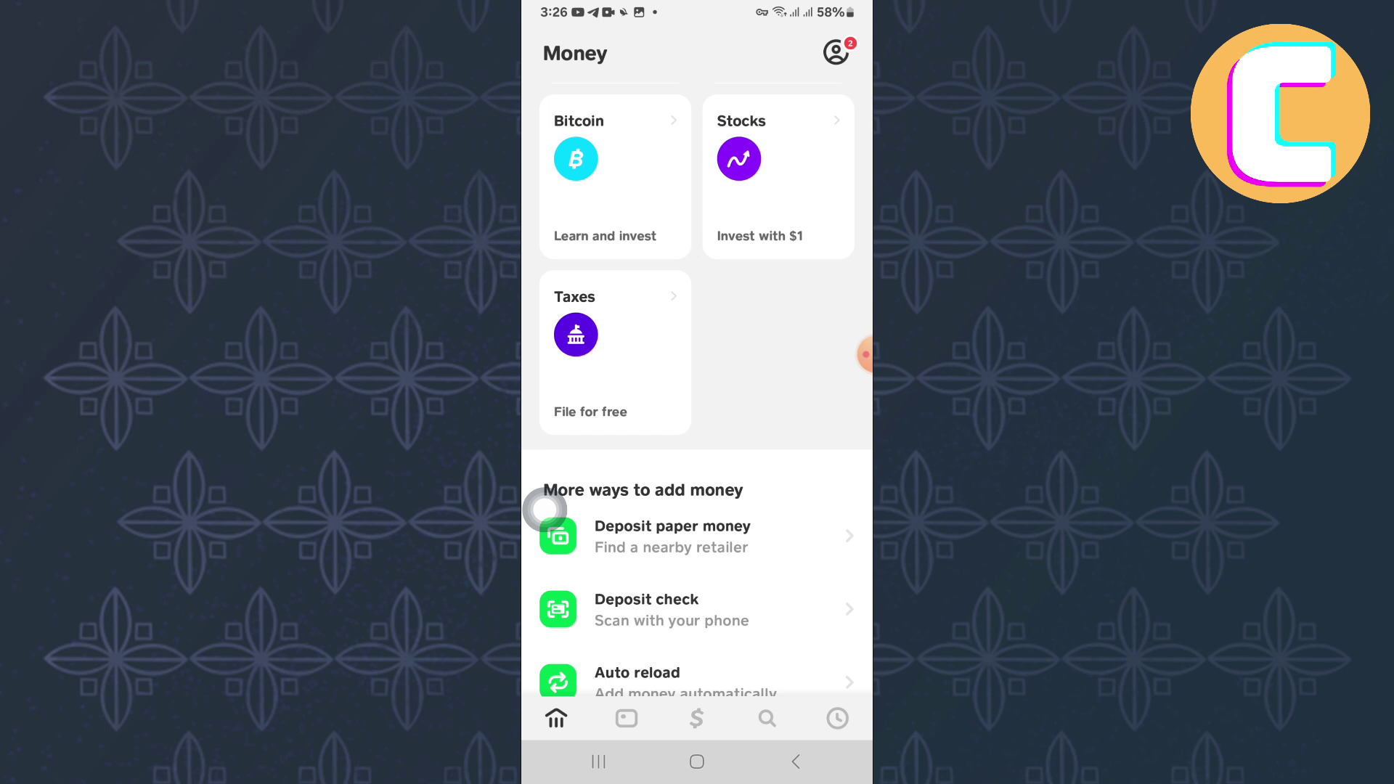
scroll(545, 508, "down", 2)
scroll(544, 509, "down", 2)
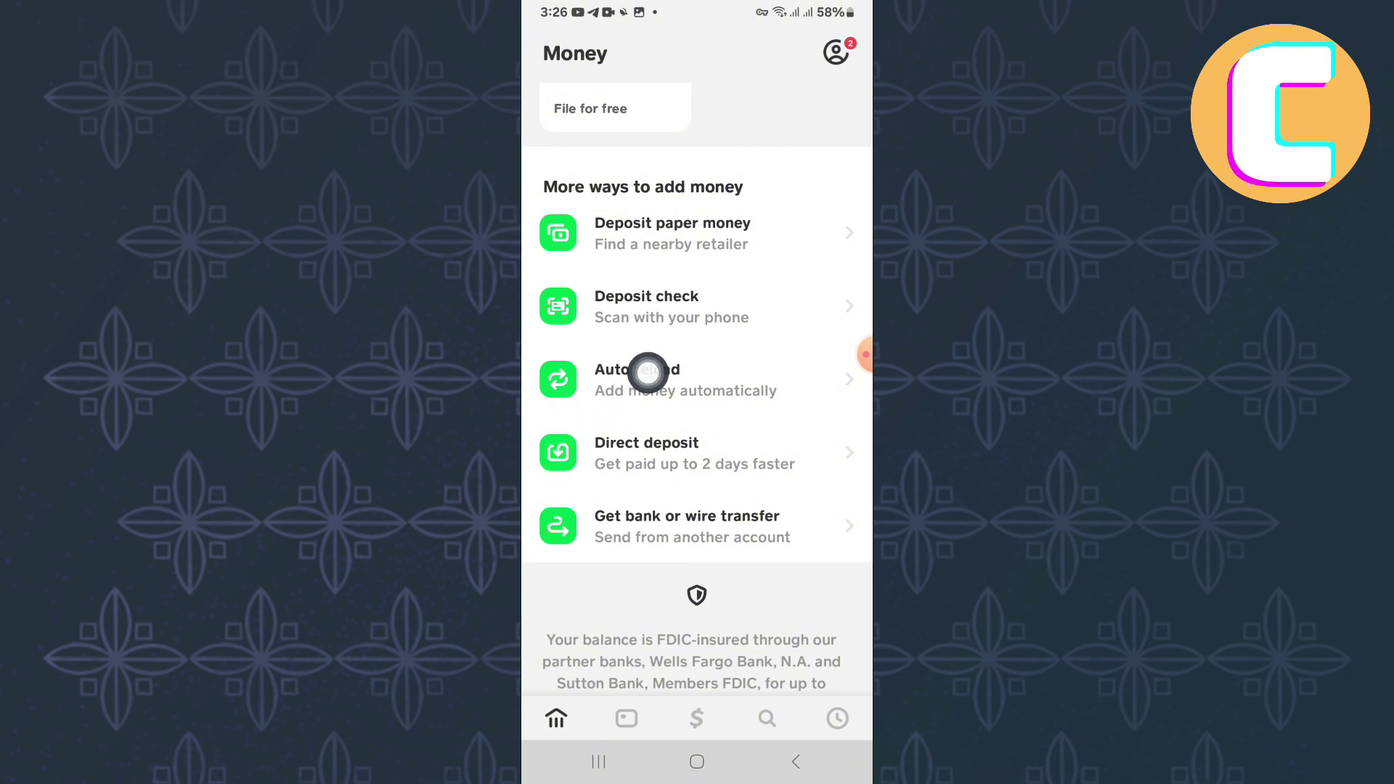
- Open Auto reload from the 'More ways to add money' list
left_click(654, 379)
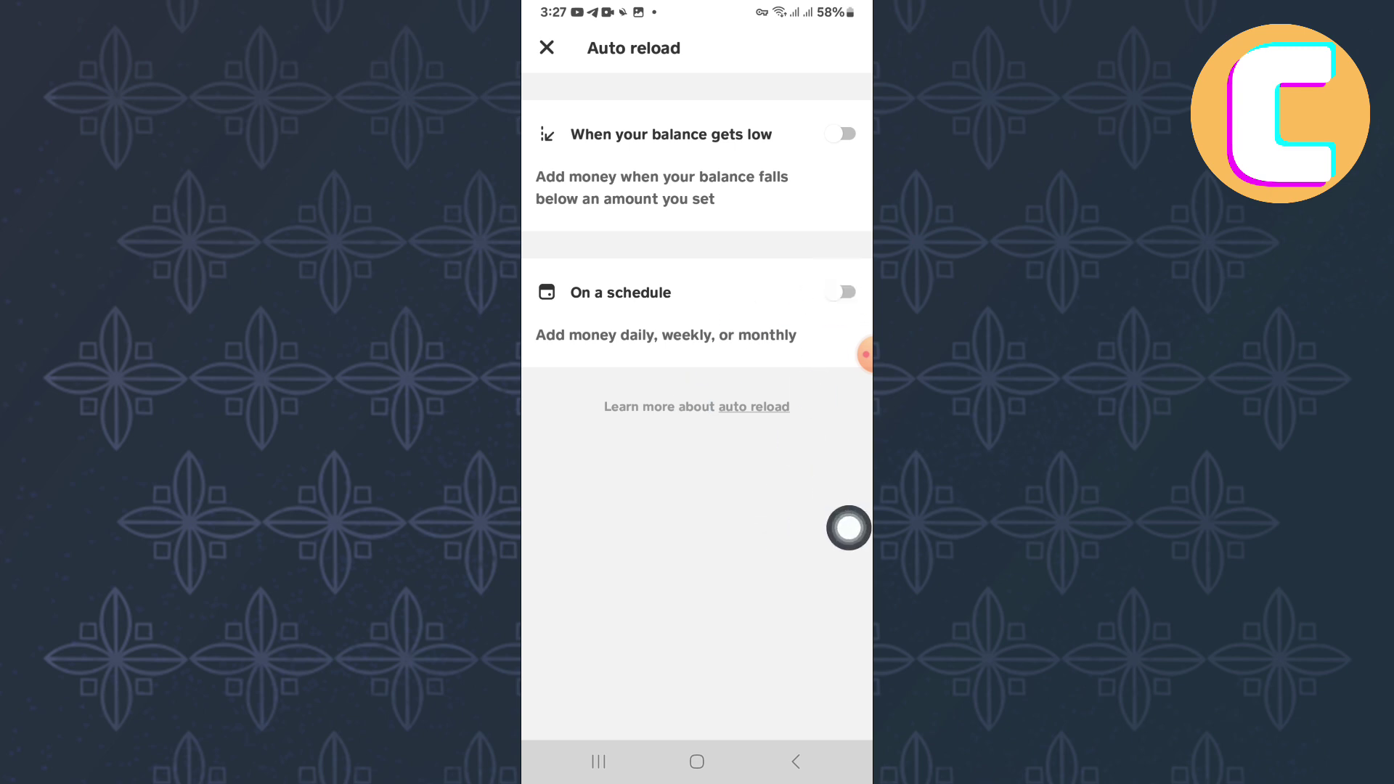
- Enable 'On a schedule' auto reload with a Weekly frequency
left_click(847, 527)
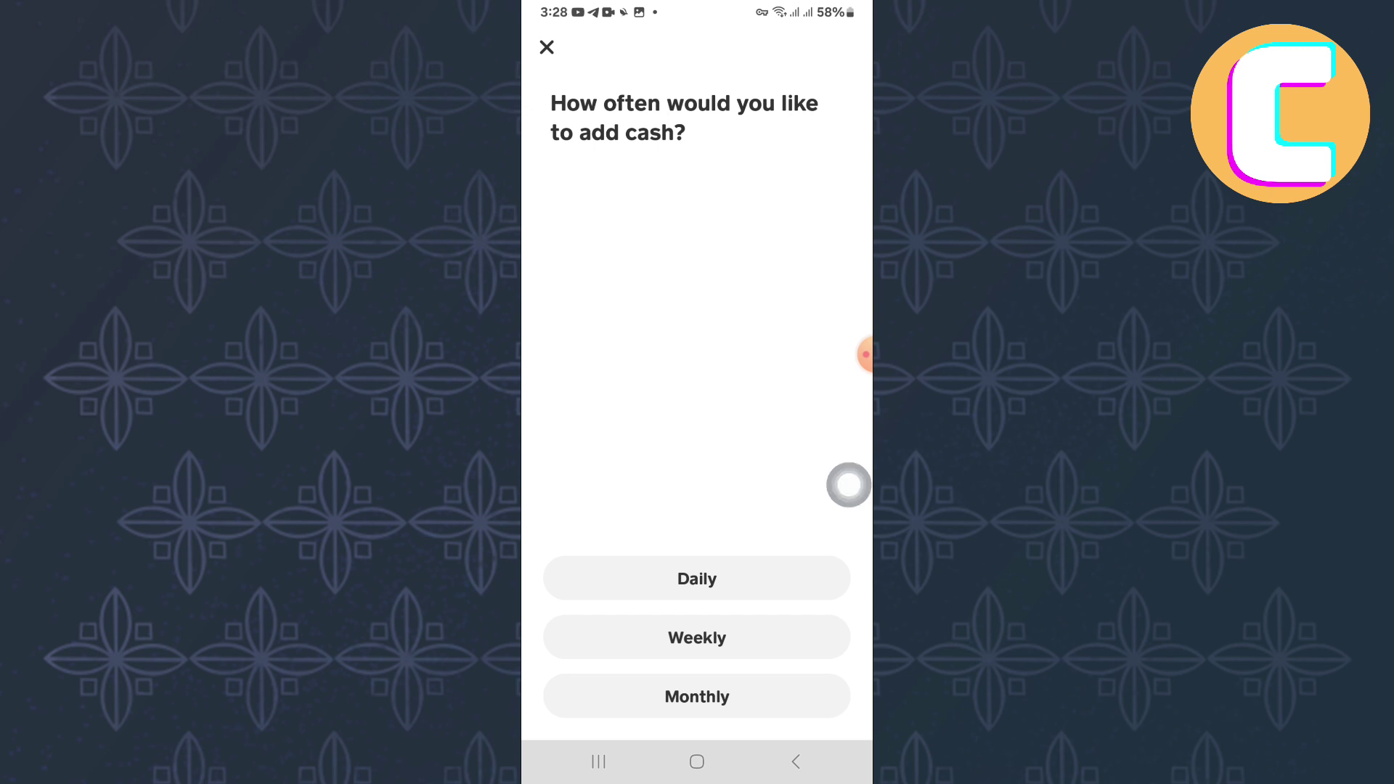
left_click(697, 634)
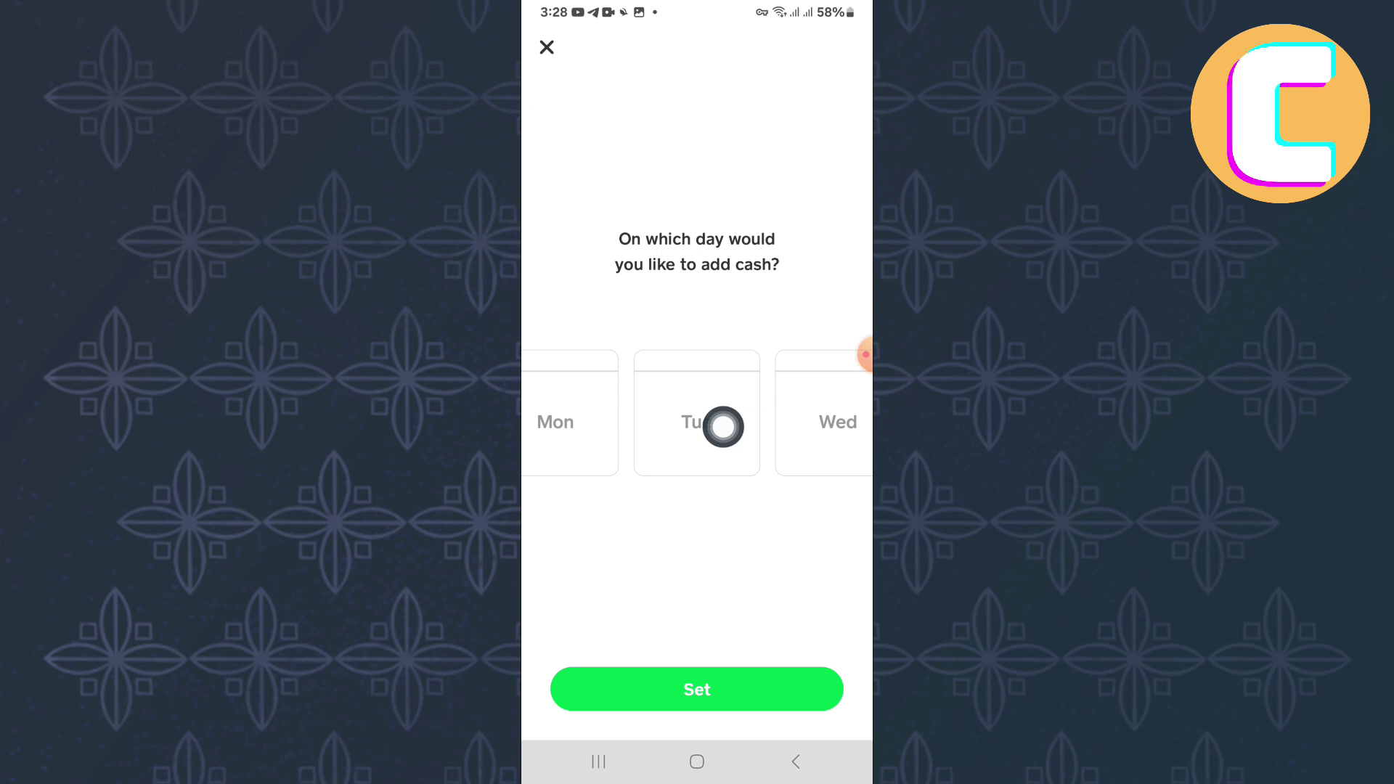
- Confirm Tuesday as the reload day and enter a $35 weekly amount
left_click(723, 459)
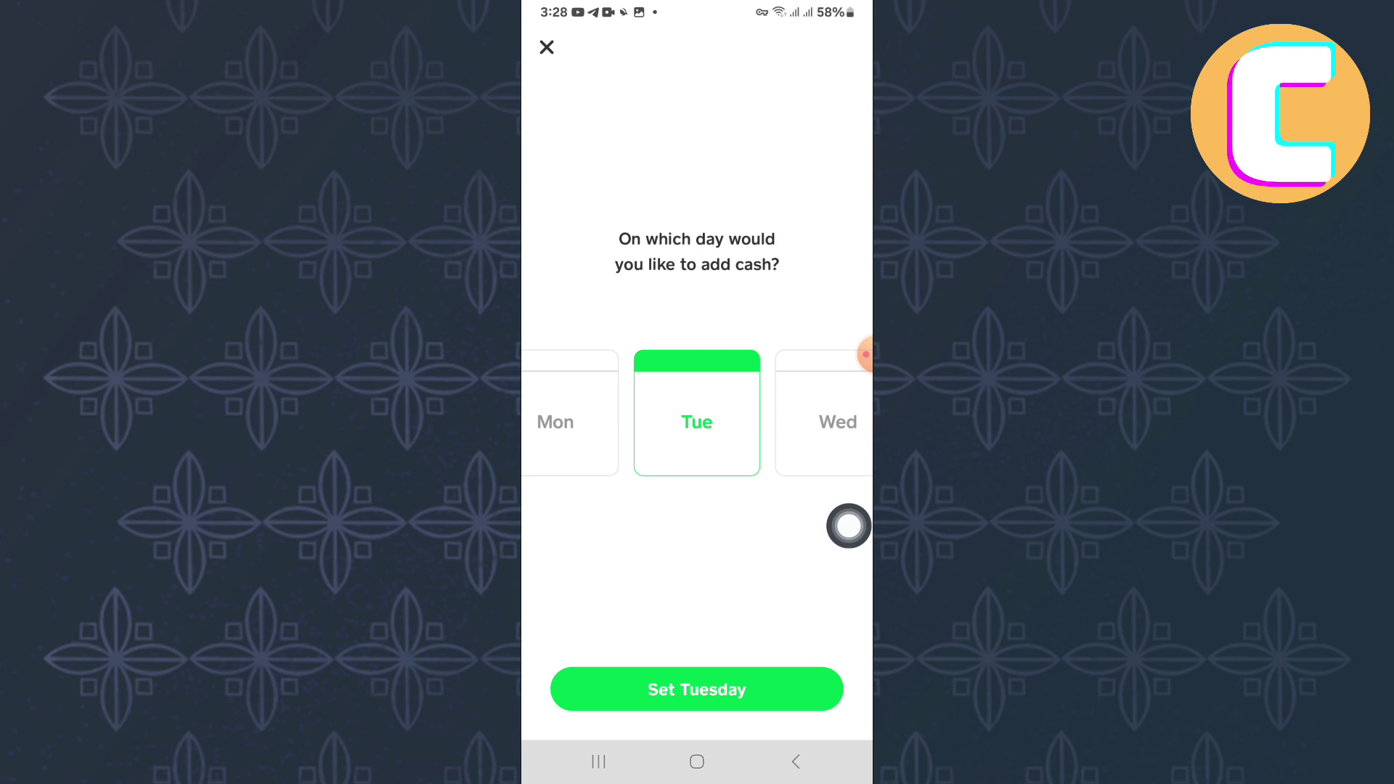
left_click(696, 690)
left_click(803, 456)
- Schedule the $35 weekly reload, reaching the debit-card bank form
left_click(697, 512)
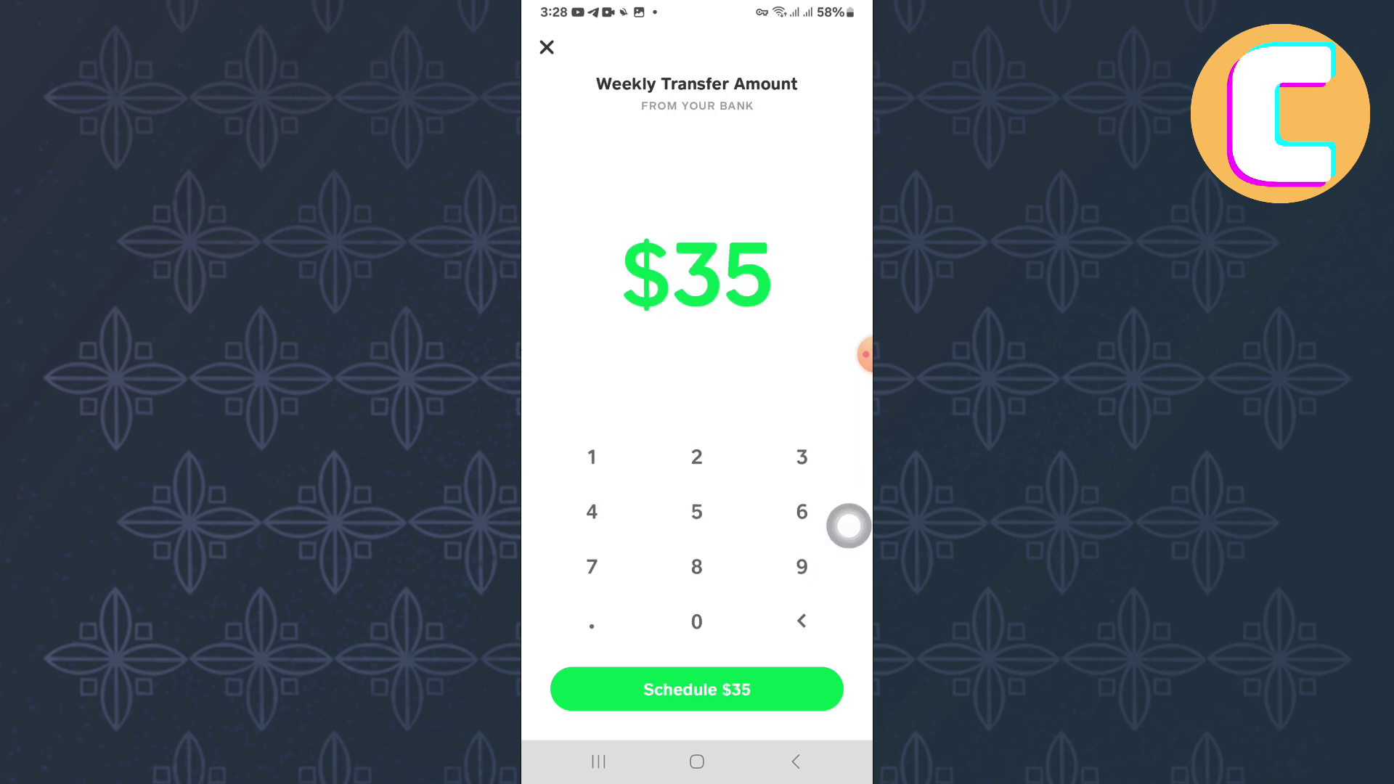